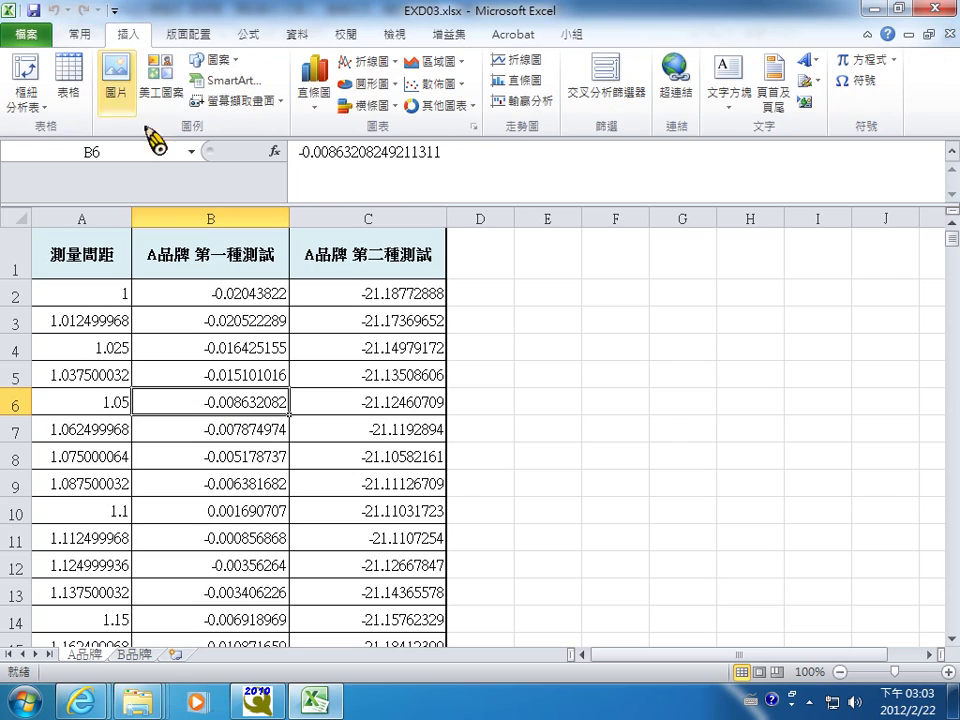
# Step: Insert a scatter chart with straight lines and no markers from the A品牌 data, and move it to the right, largely clear of the data columns
pyautogui.click(463, 86)
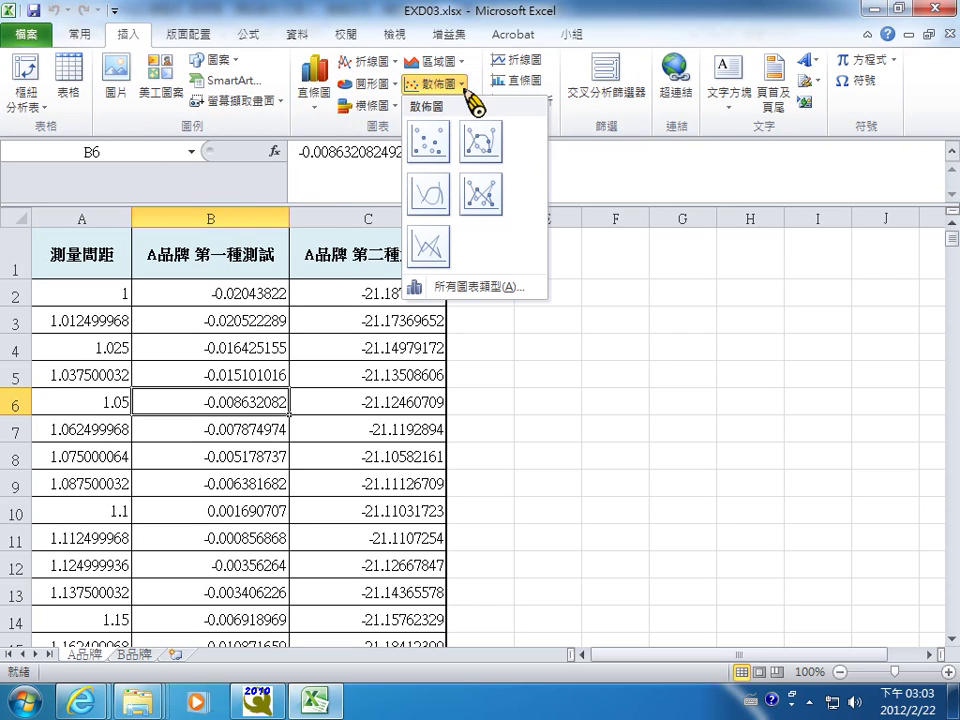
pyautogui.click(430, 245)
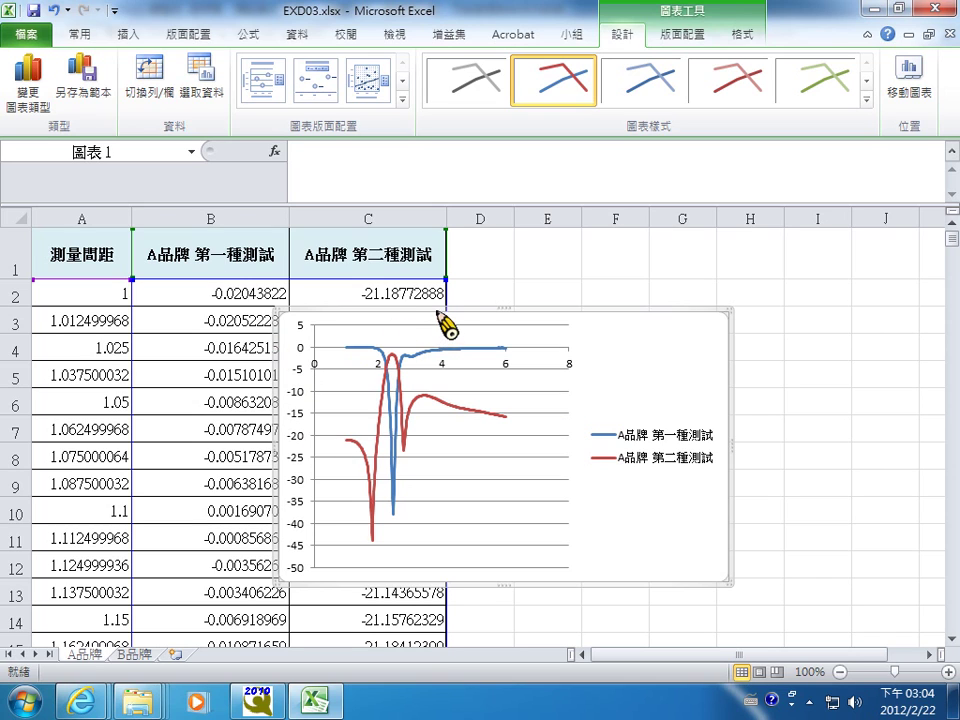
pyautogui.moveTo(440, 322); pyautogui.dragTo(595, 320)
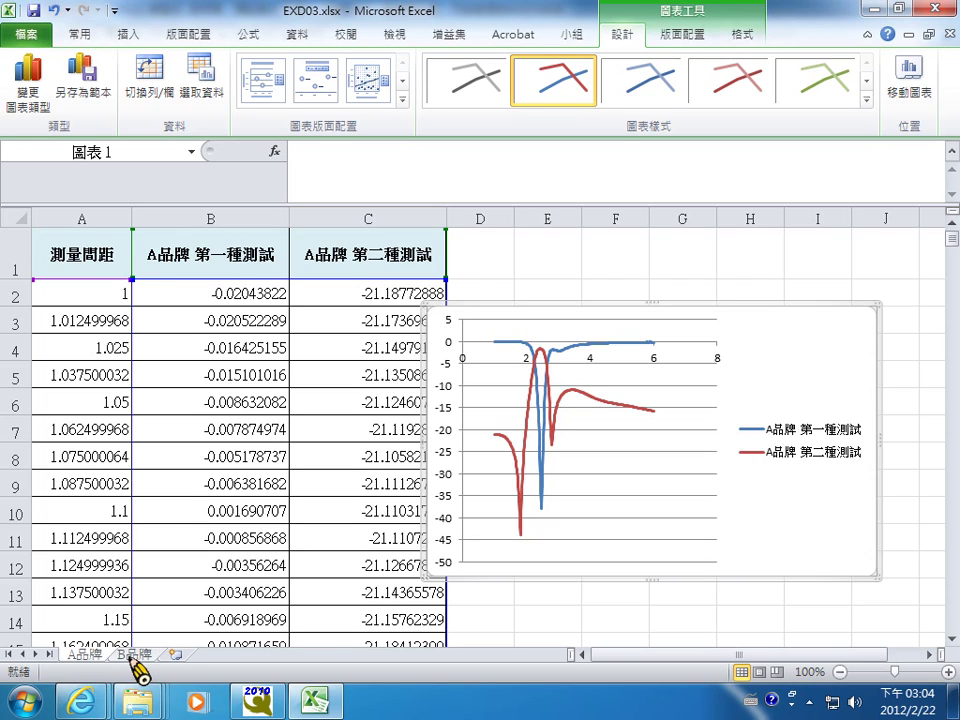
# Step: Add a series to the chart's data source, taking its name from B品牌 cell B1 and its X values from A2:A102
pyautogui.click(207, 104)
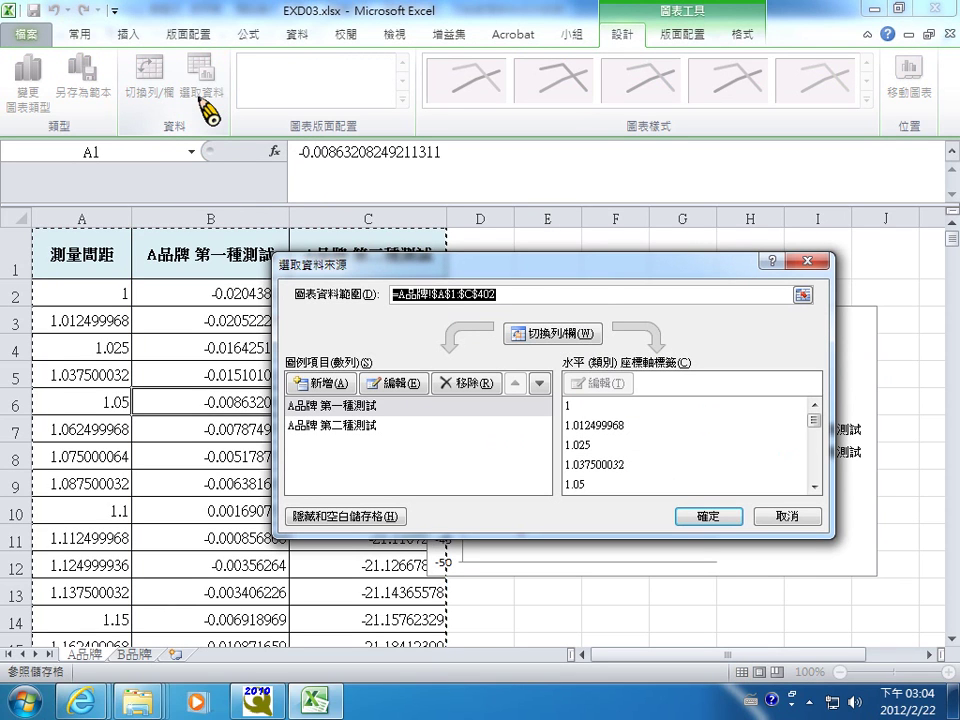
pyautogui.click(329, 385)
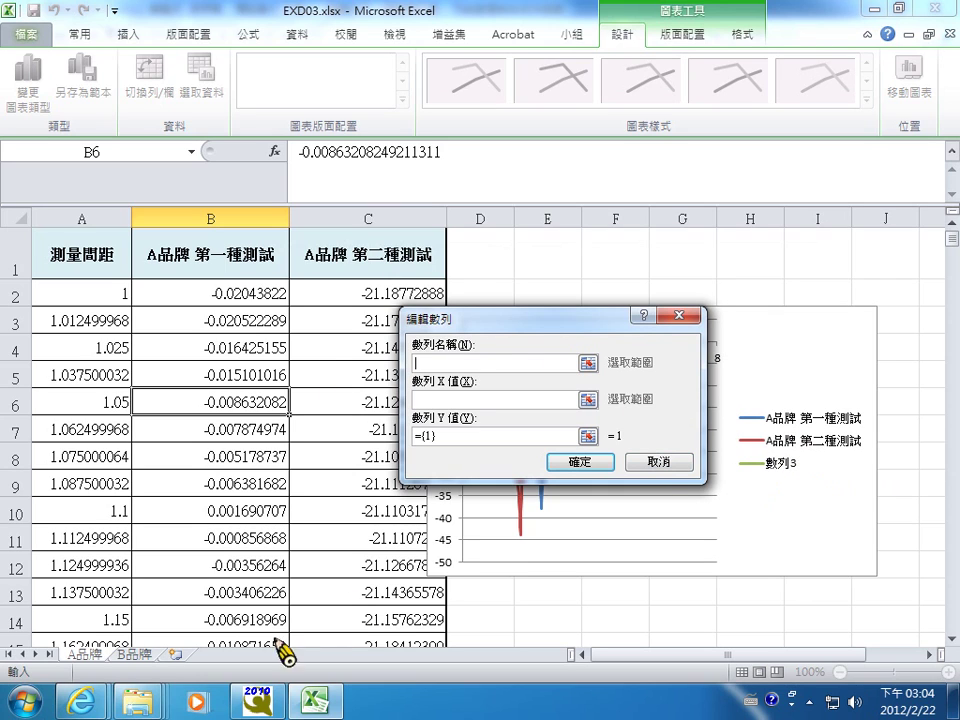
pyautogui.click(145, 657)
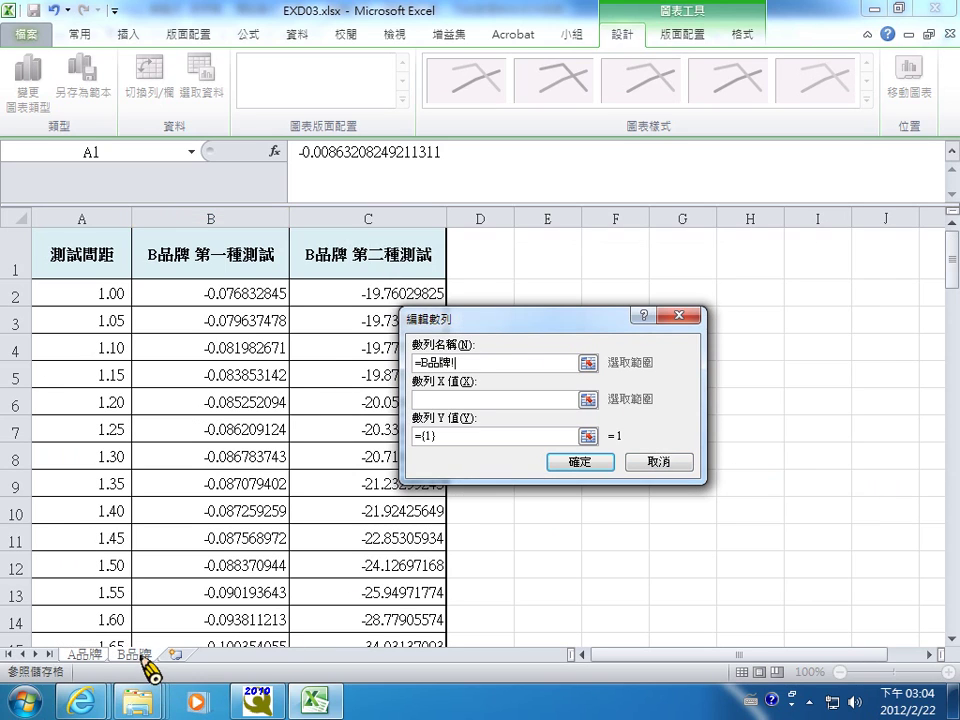
pyautogui.click(209, 274)
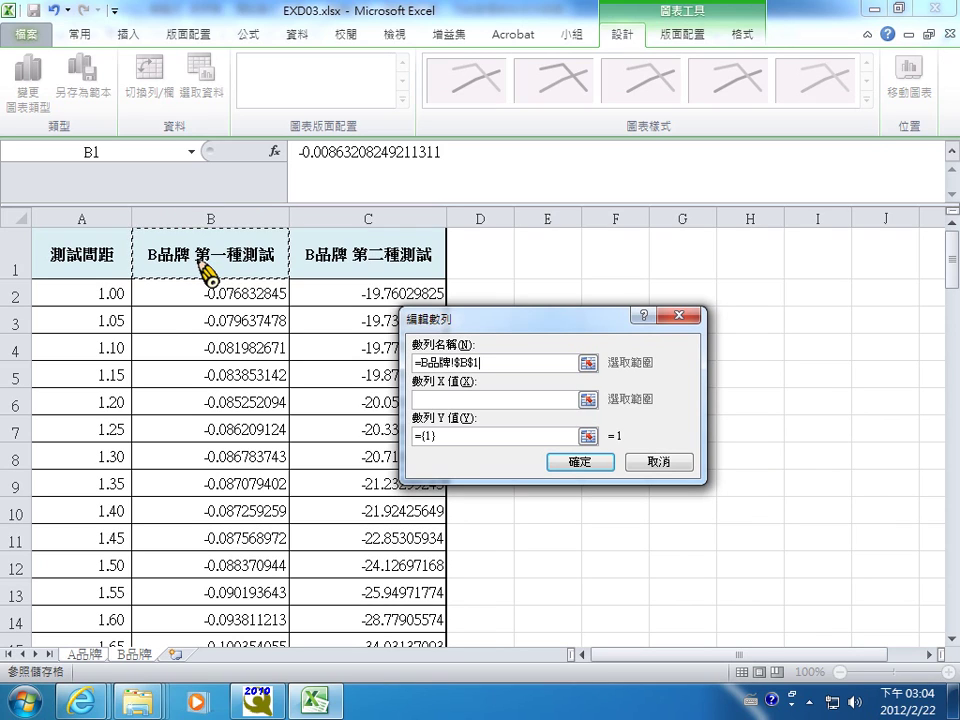
pyautogui.click(428, 398)
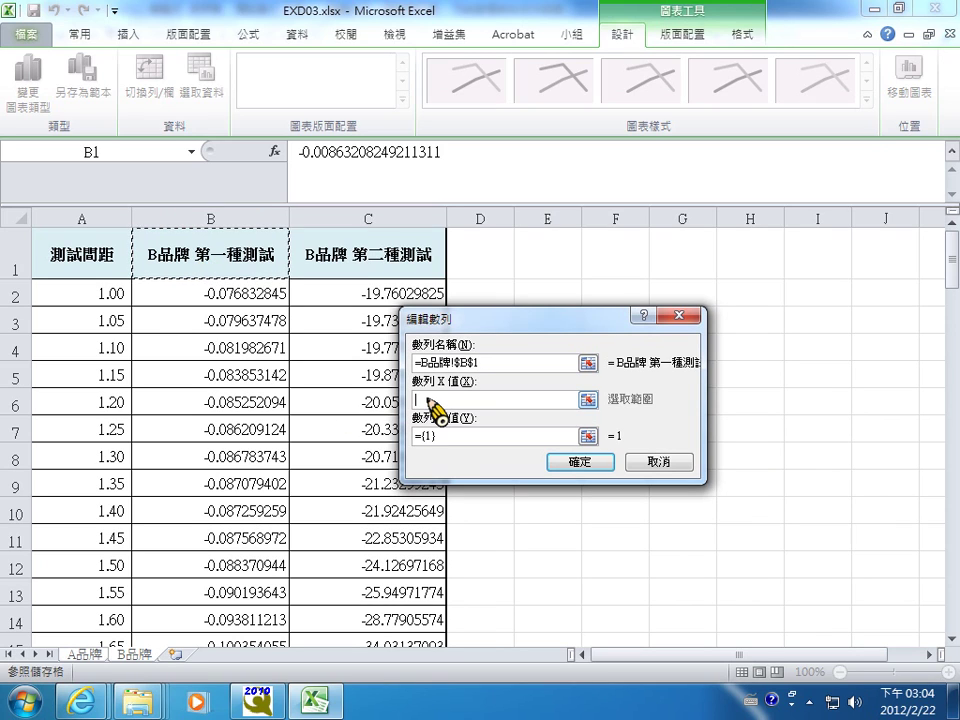
pyautogui.click(100, 296)
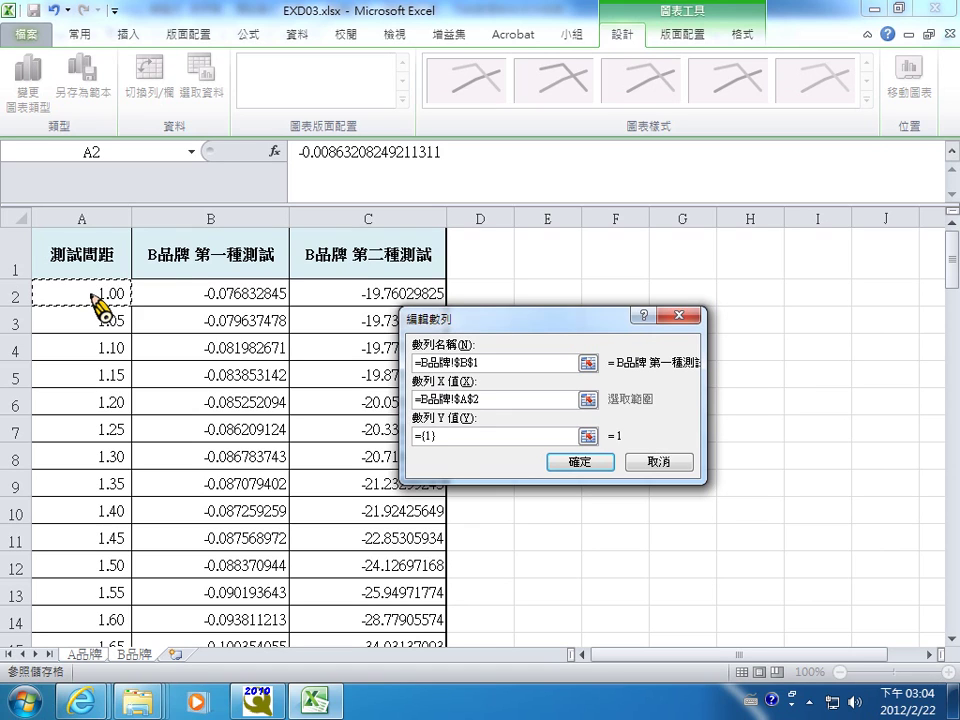
pyautogui.hotkey('ctrl', 'shift', 'Down')
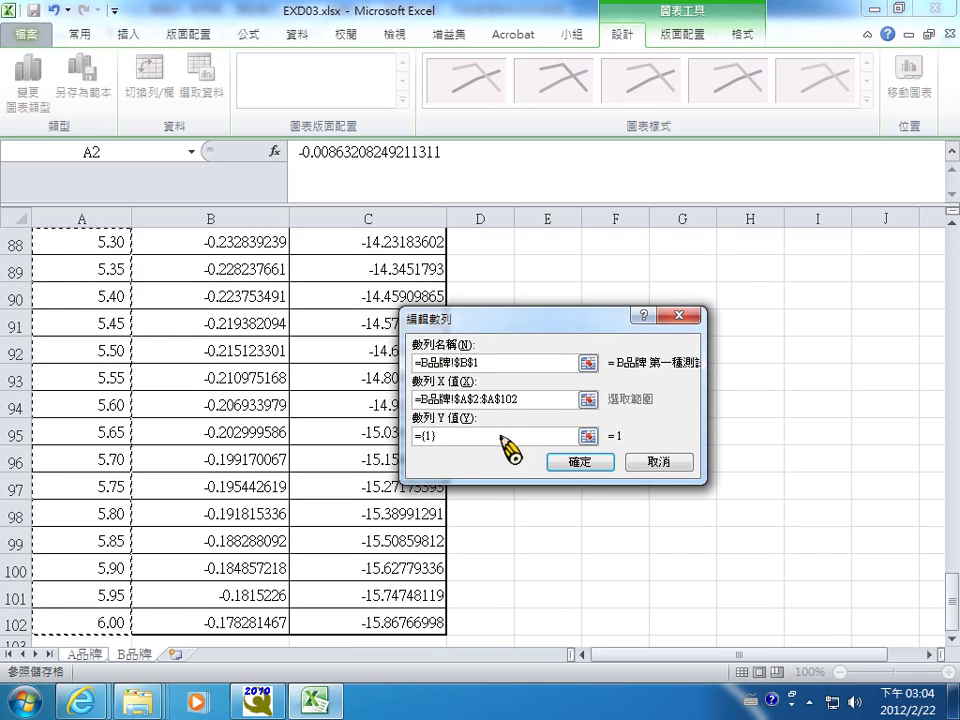
# Step: Set the new series' Y values to B品牌 range B2:B102 and confirm the series
pyautogui.click(589, 437)
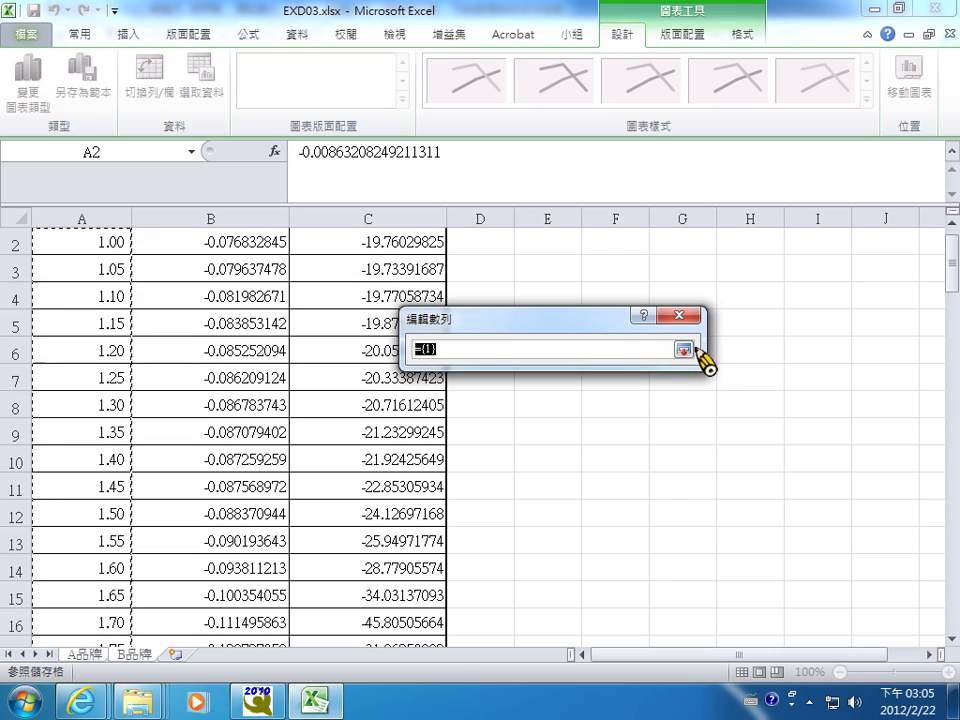
pyautogui.moveTo(952, 272); pyautogui.dragTo(952, 258)
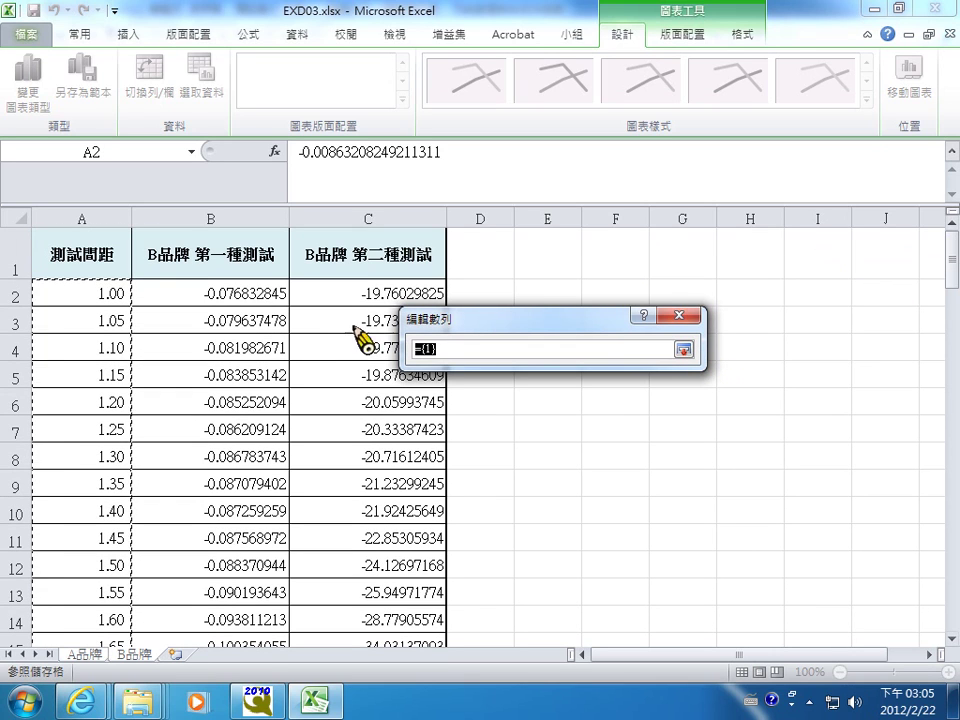
pyautogui.click(222, 298)
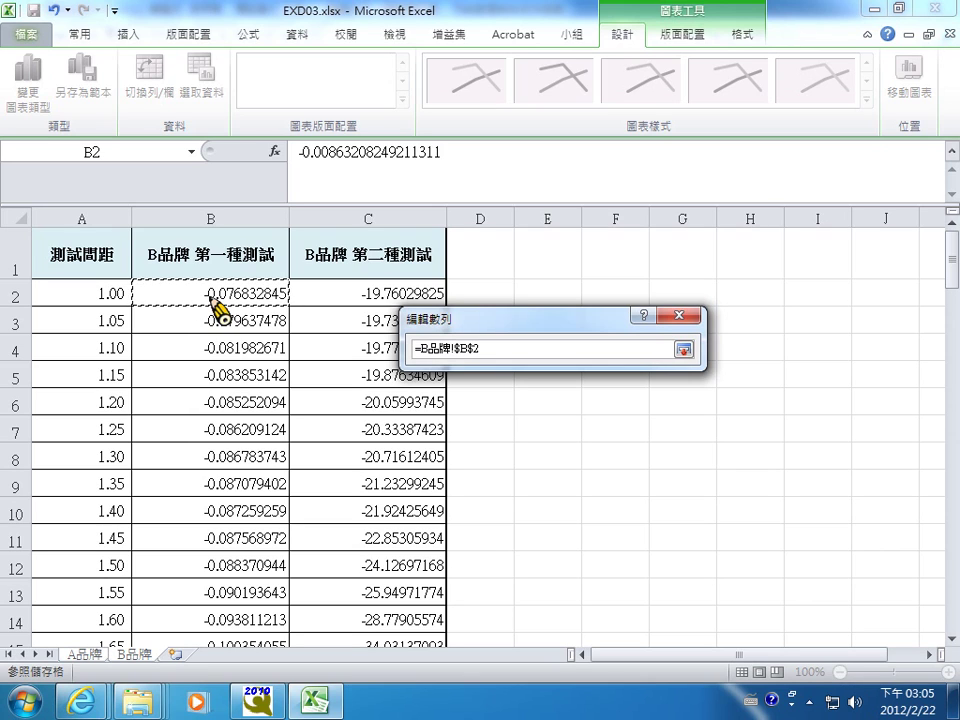
pyautogui.hotkey('ctrl', 'shift', 'Down')
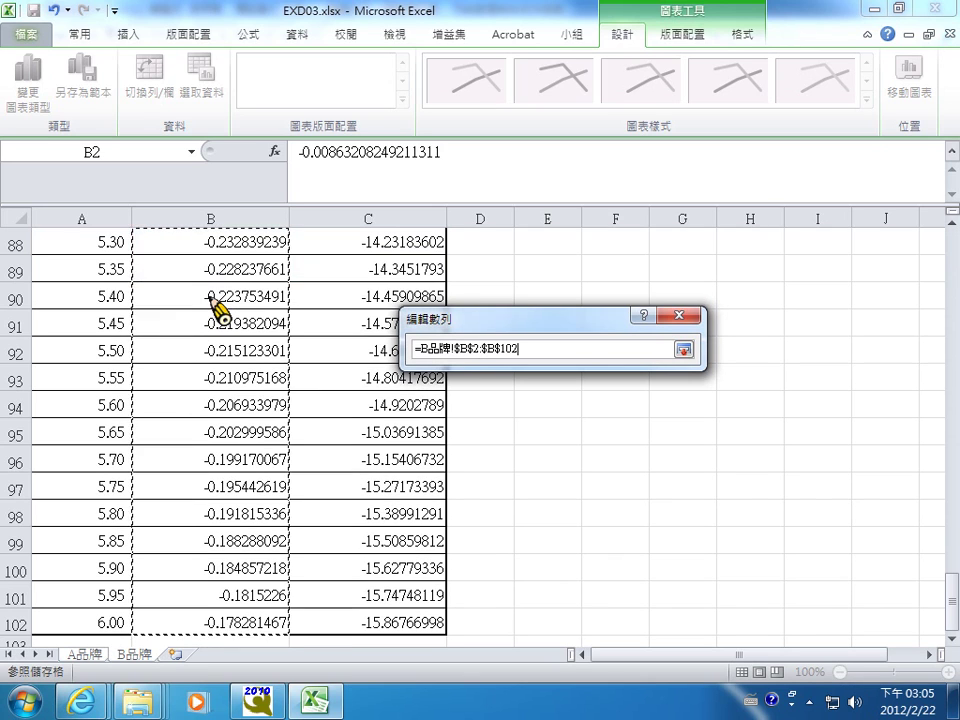
pyautogui.click(683, 348)
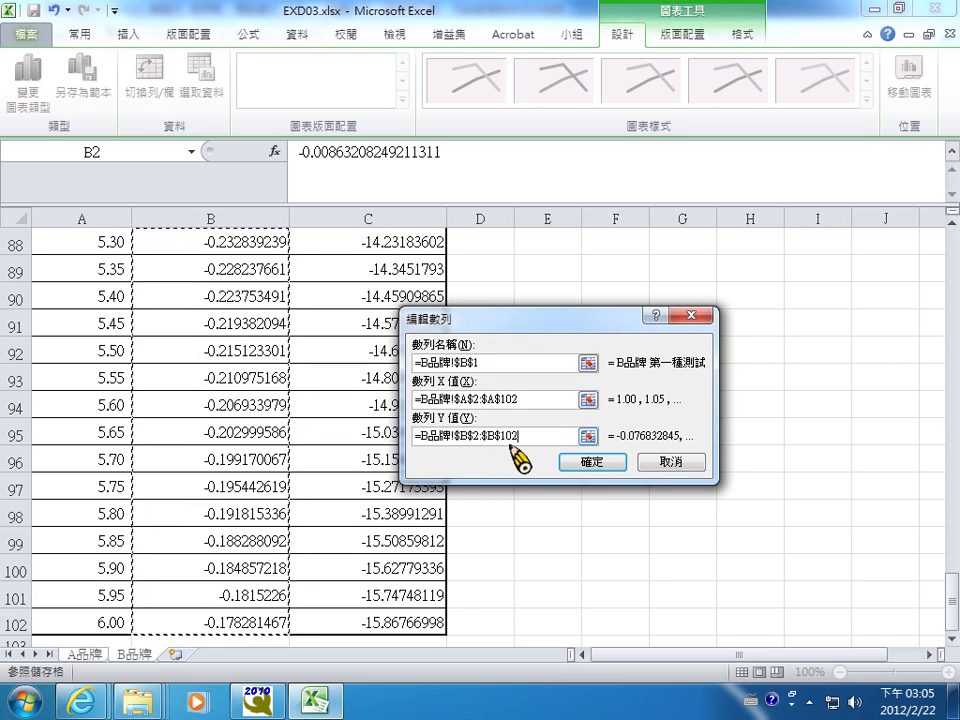
pyautogui.click(596, 462)
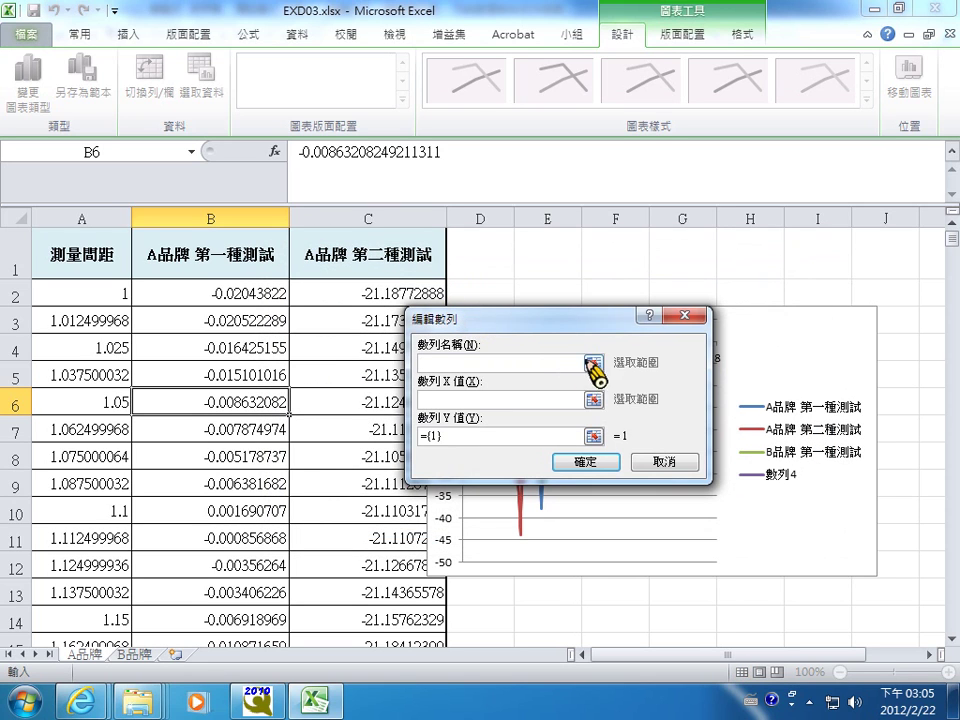
# Step: Add another series, taking its name from B品牌 cell C1 and its X values from A2:A102
pyautogui.moveTo(553, 326); pyautogui.dragTo(636, 259)
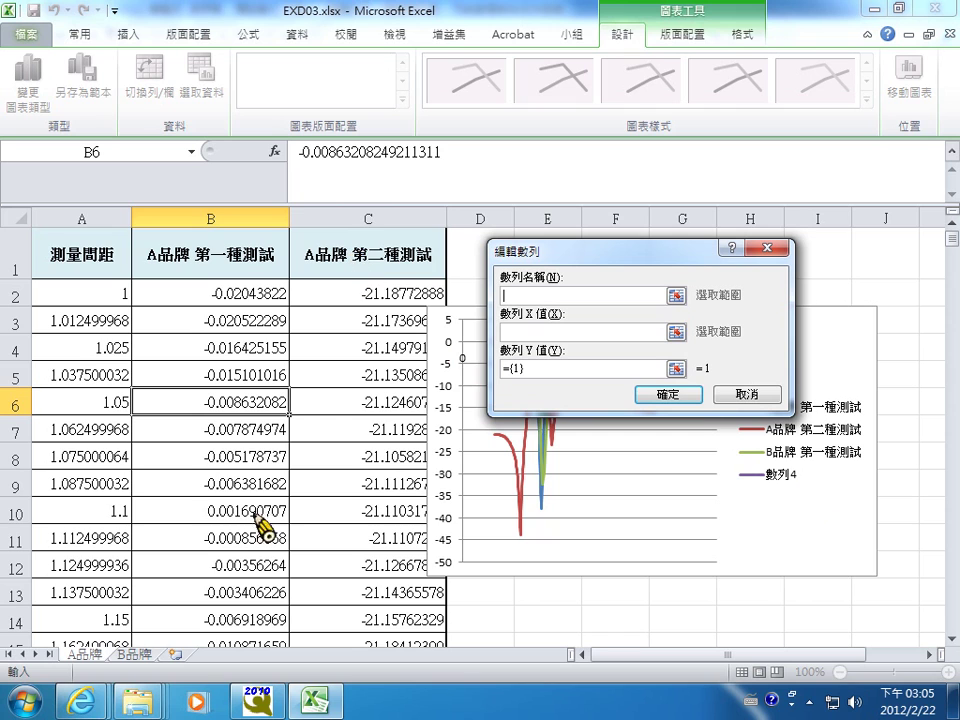
pyautogui.click(133, 655)
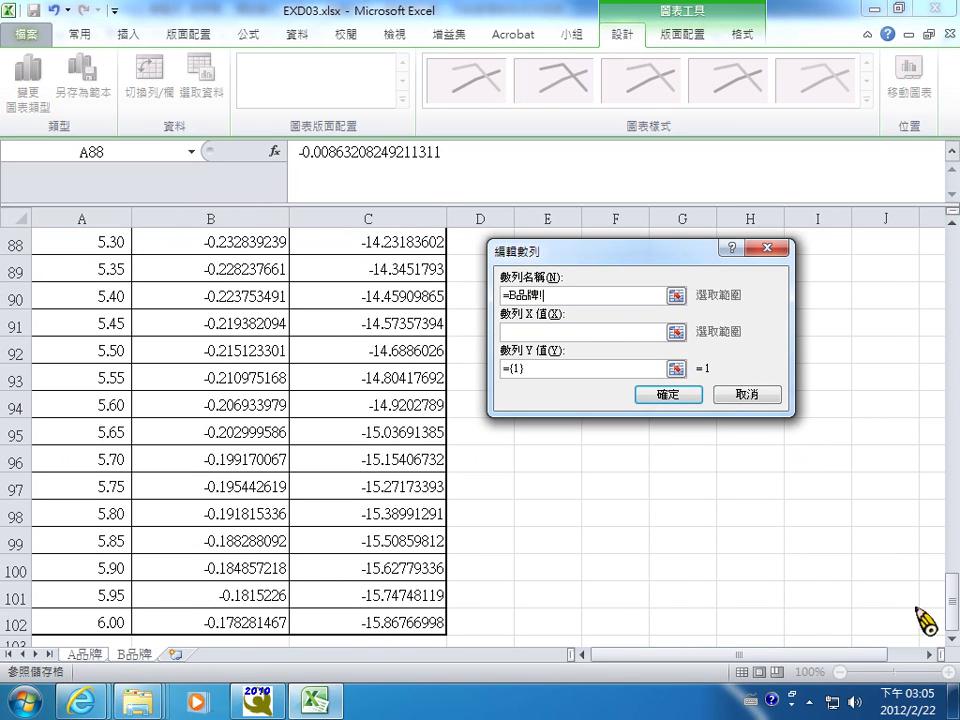
pyautogui.moveTo(952, 628); pyautogui.dragTo(945, 214)
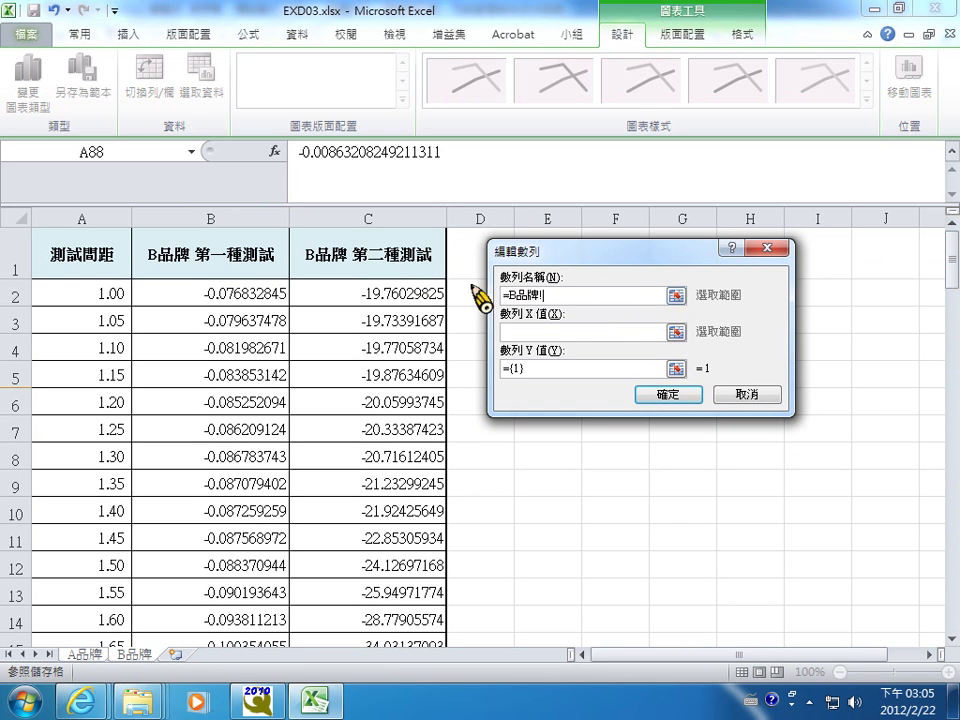
pyautogui.click(344, 262)
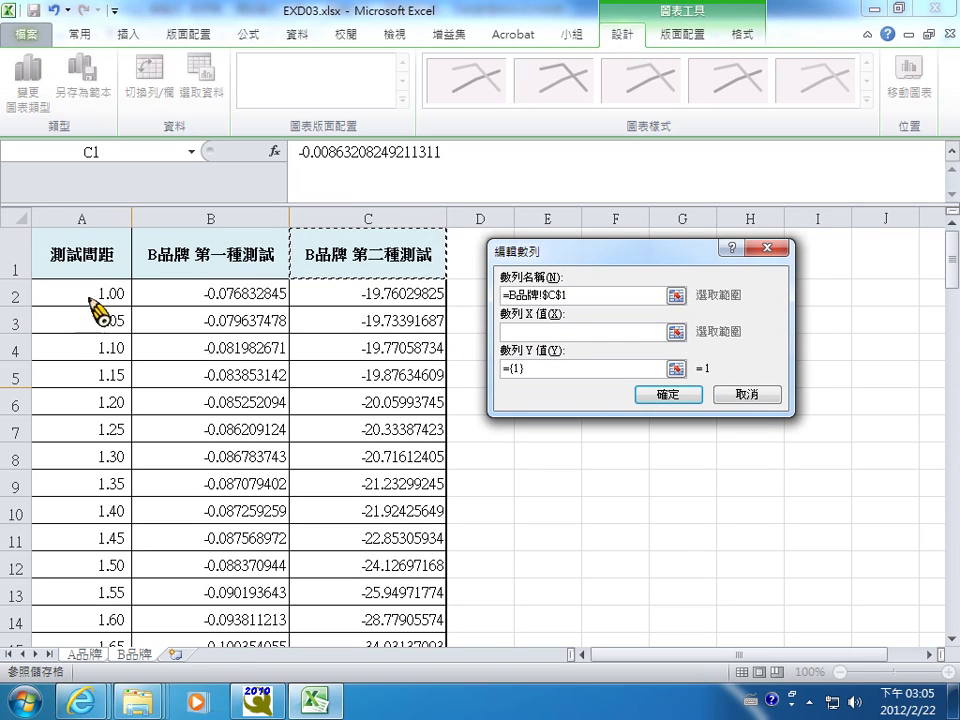
pyautogui.click(532, 331)
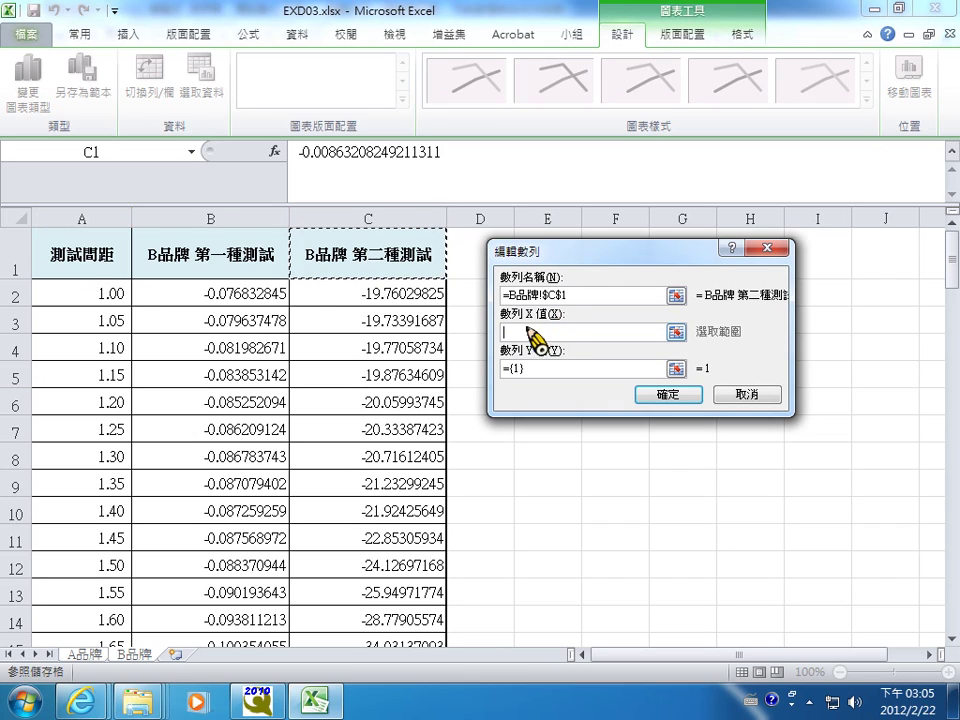
pyautogui.click(80, 296)
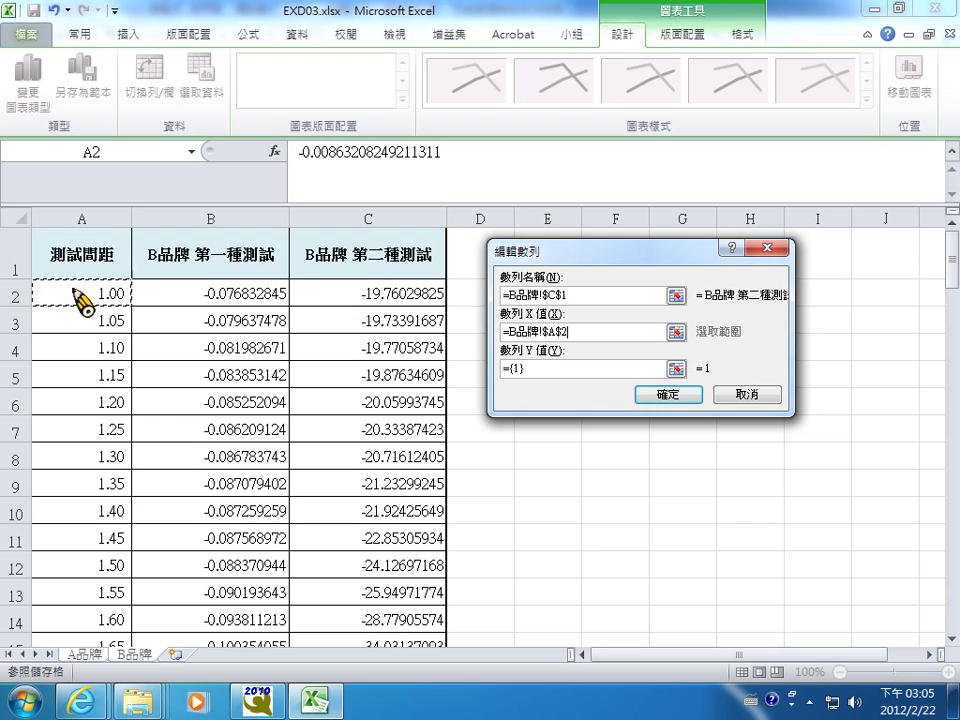
pyautogui.hotkey('ctrl', 'shift', 'Down')
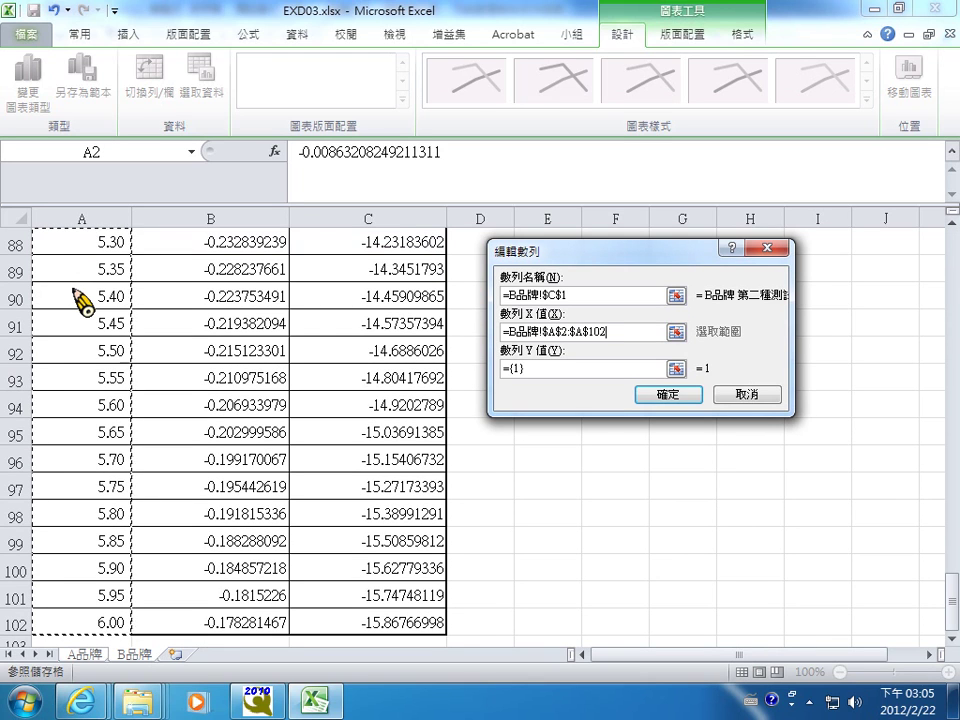
# Step: Set this series' Y values to B品牌 range C2:C102 and confirm the series
pyautogui.click(677, 369)
pyautogui.click(676, 369)
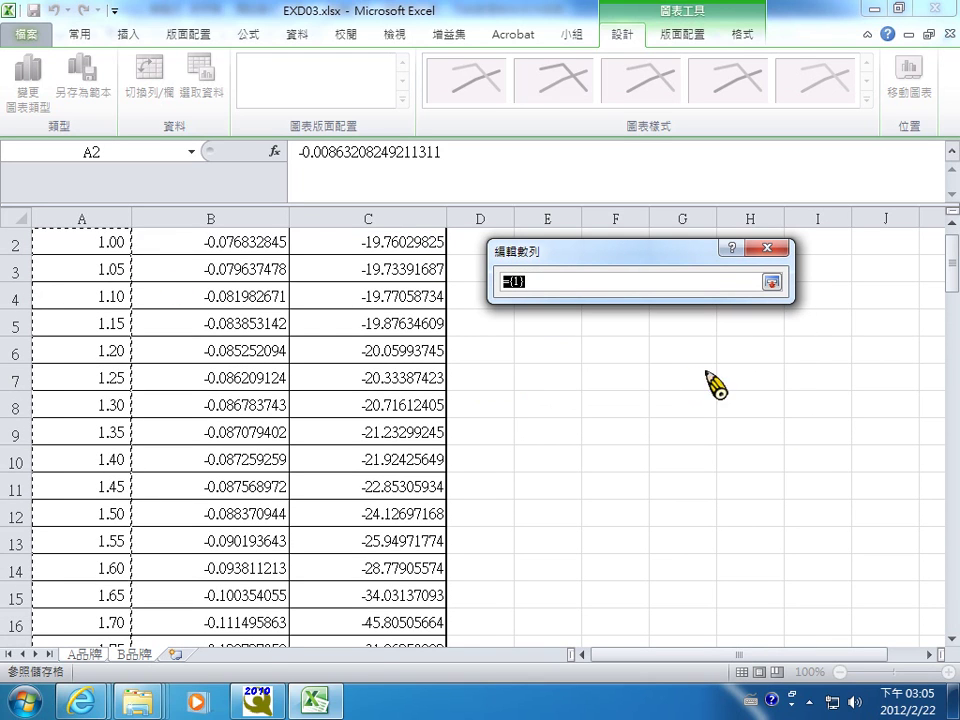
pyautogui.moveTo(952, 285); pyautogui.dragTo(952, 268)
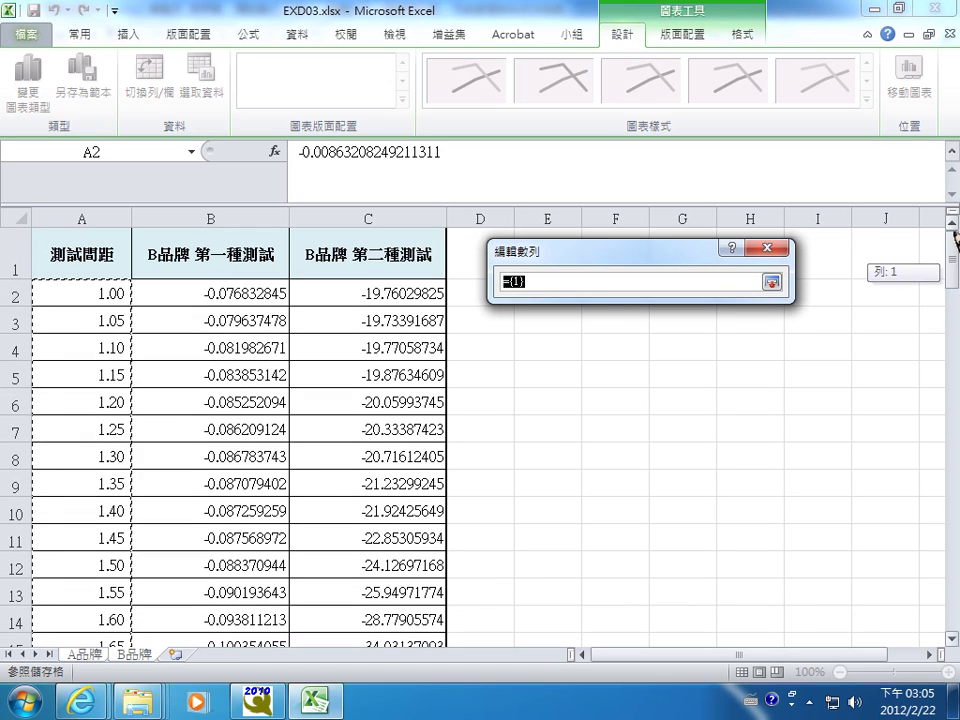
pyautogui.click(365, 296)
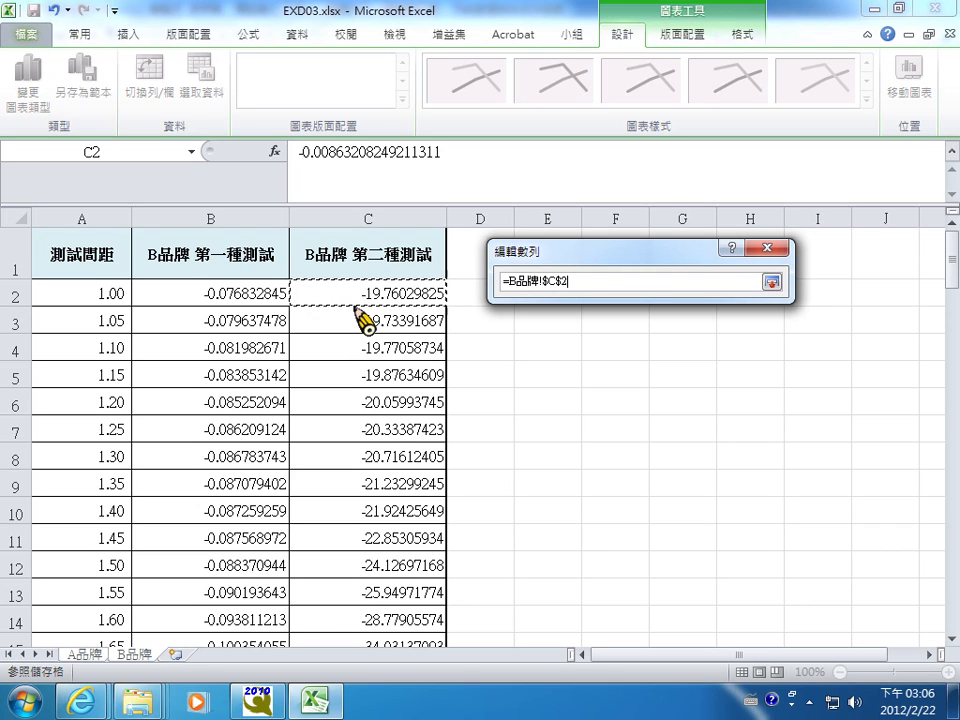
pyautogui.hotkey('ctrl', 'shift', 'Down')
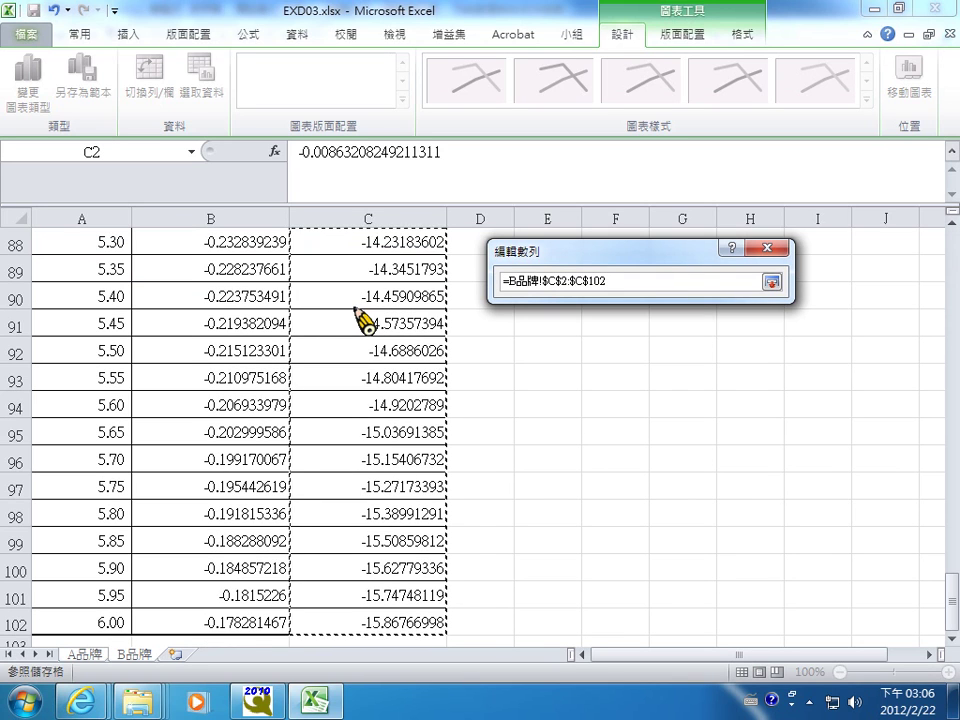
pyautogui.click(772, 282)
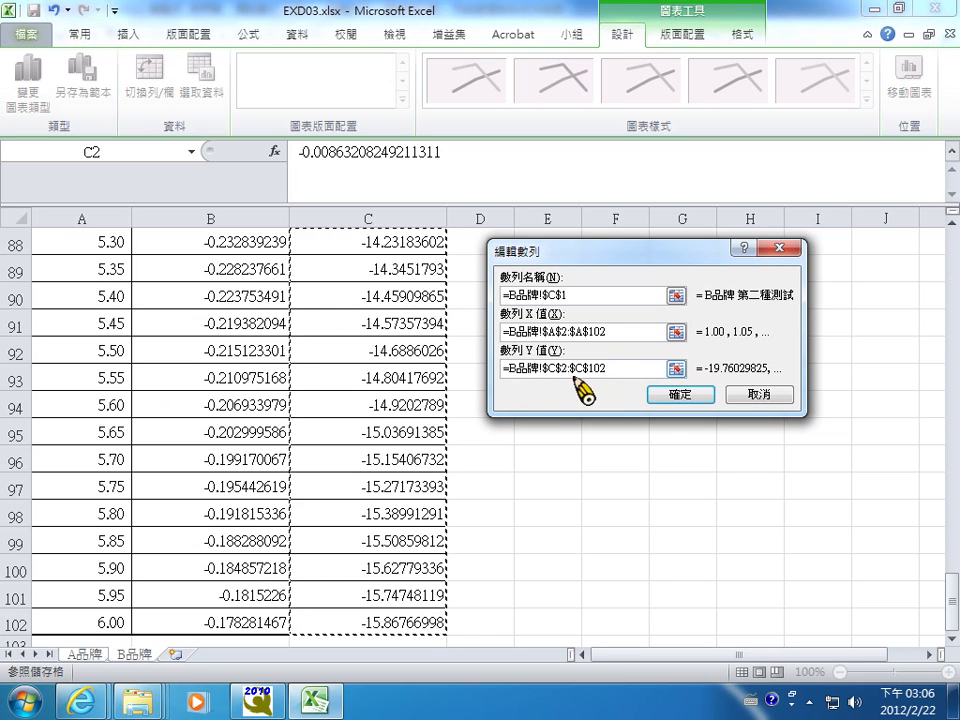
pyautogui.click(683, 396)
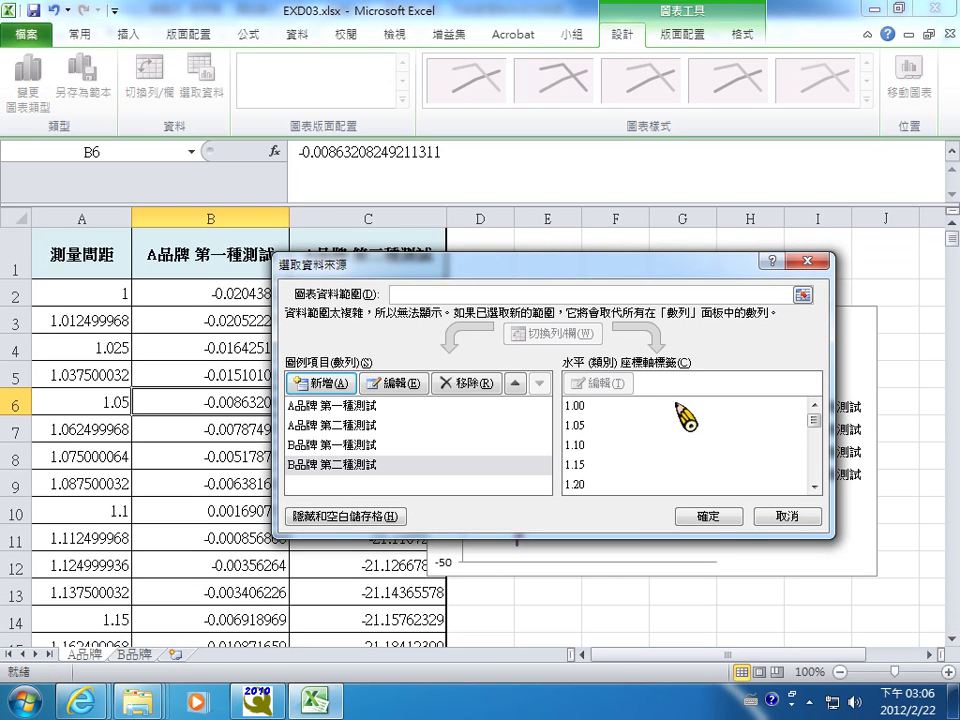
# Step: Check the A品牌 and B品牌 entries in the series list and accept the chart's data source
pyautogui.click(320, 442)
pyautogui.click(323, 424)
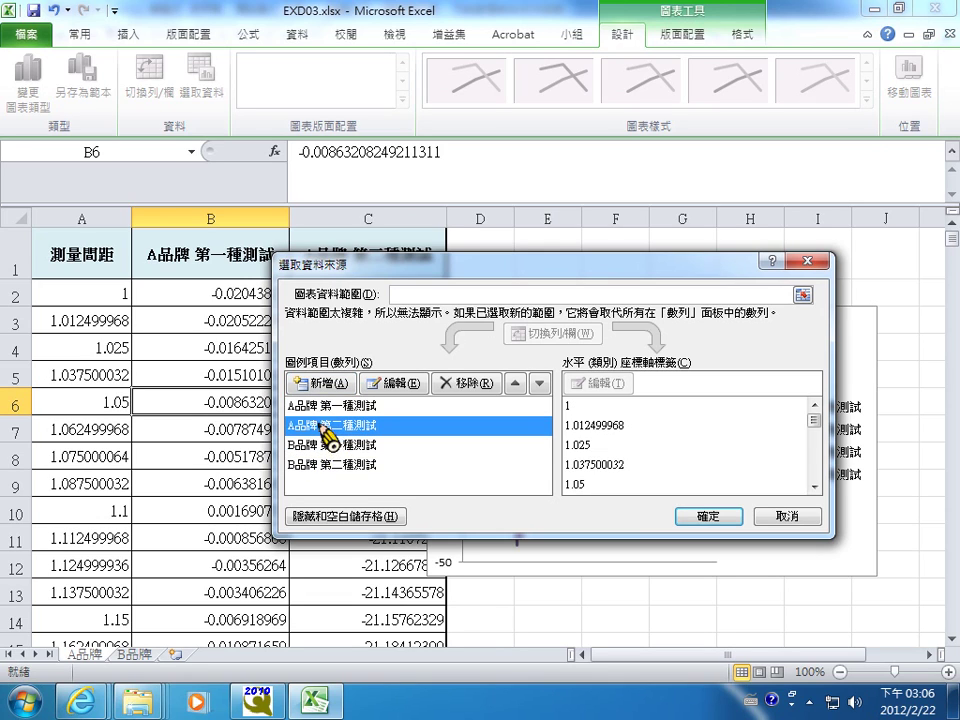
pyautogui.click(330, 408)
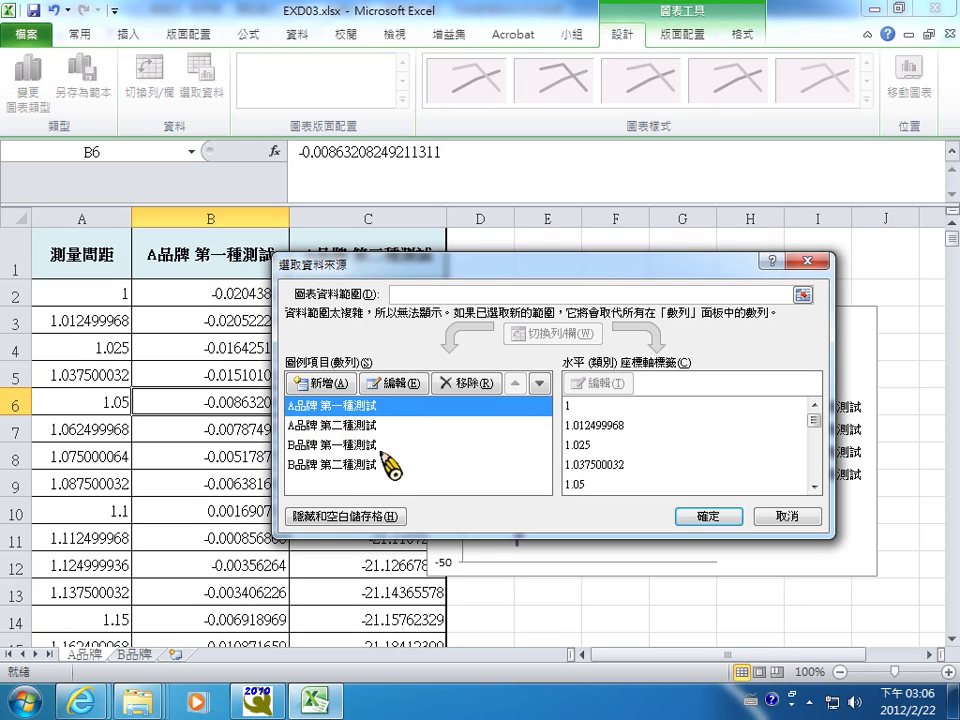
pyautogui.click(705, 518)
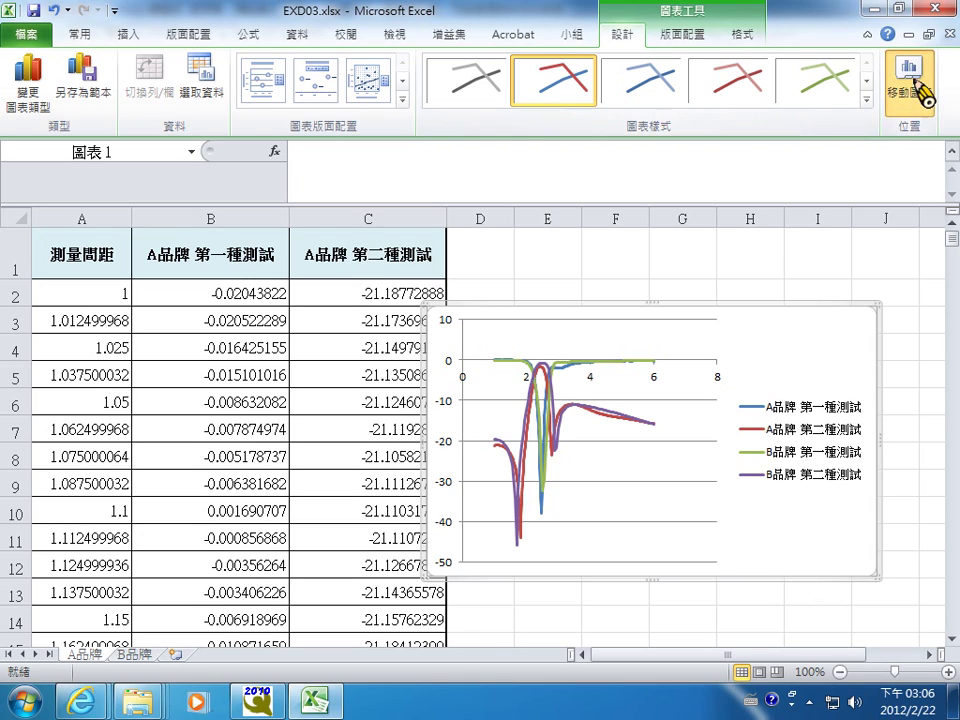
# Step: Move the chart to a new sheet named 比較圖表
pyautogui.click(912, 70)
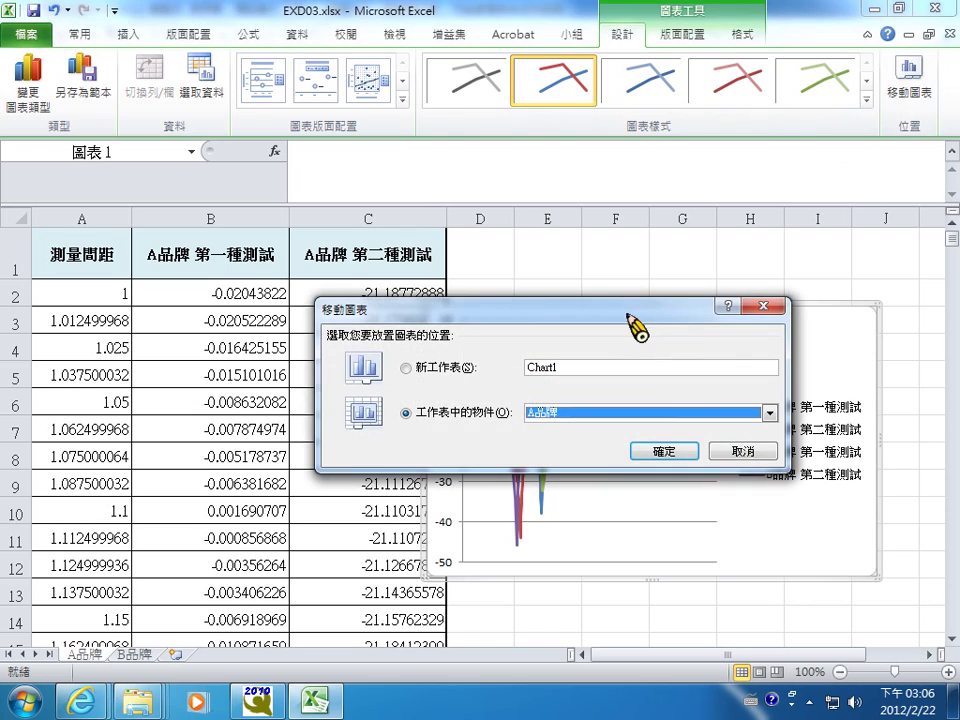
pyautogui.click(420, 374)
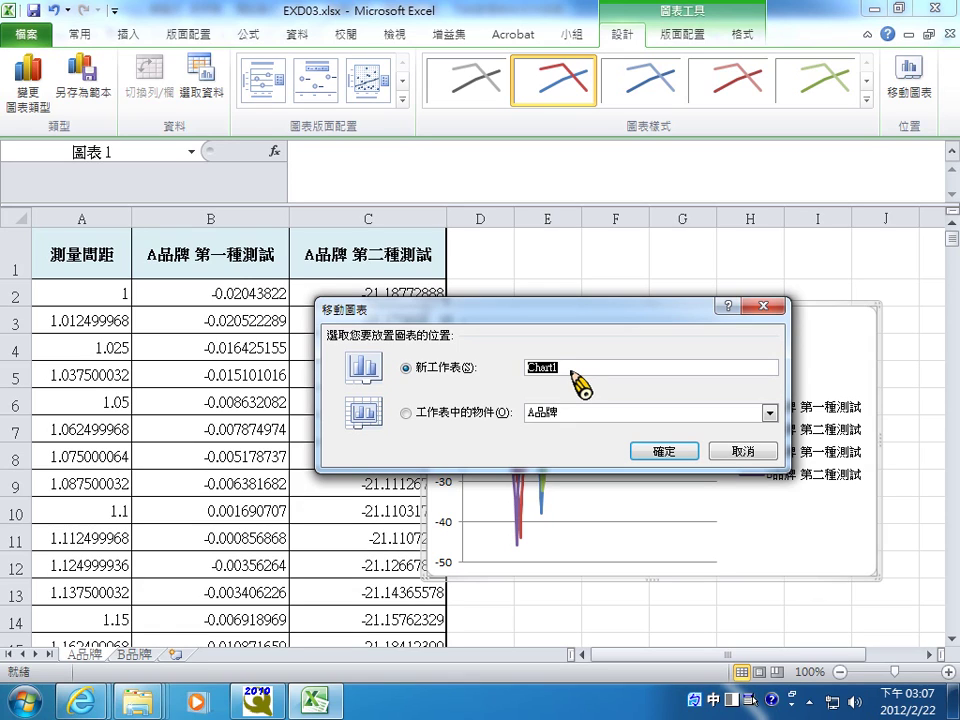
pyautogui.write('圖表')
pyautogui.click(664, 451)
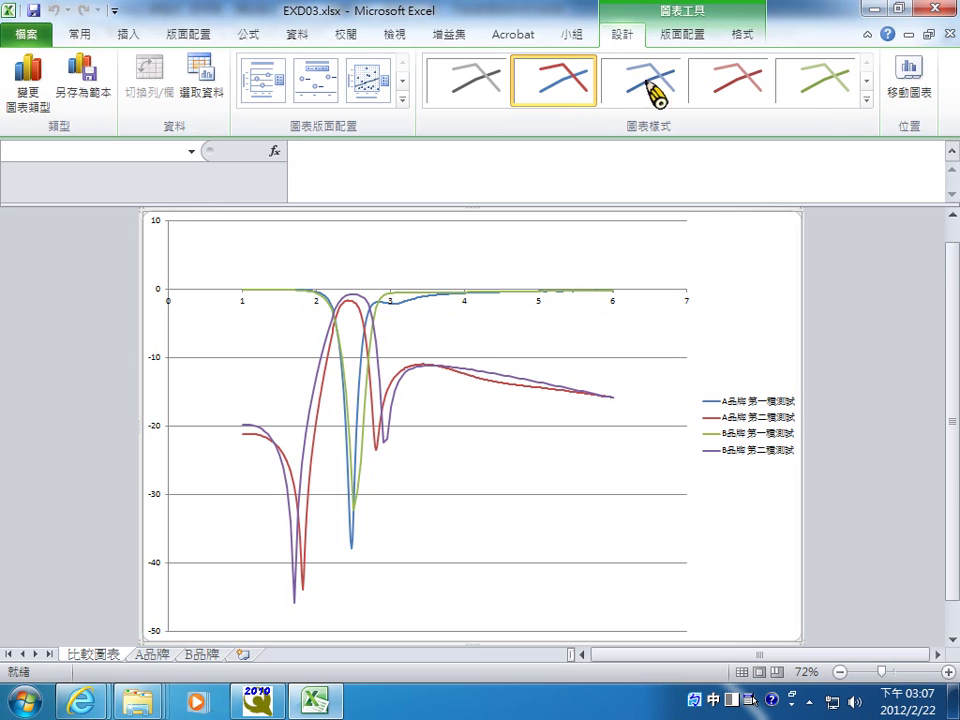
# Step: Add a title above the chart and enter its text as A與B品牌執行二種儀器測試檢測
pyautogui.click(682, 36)
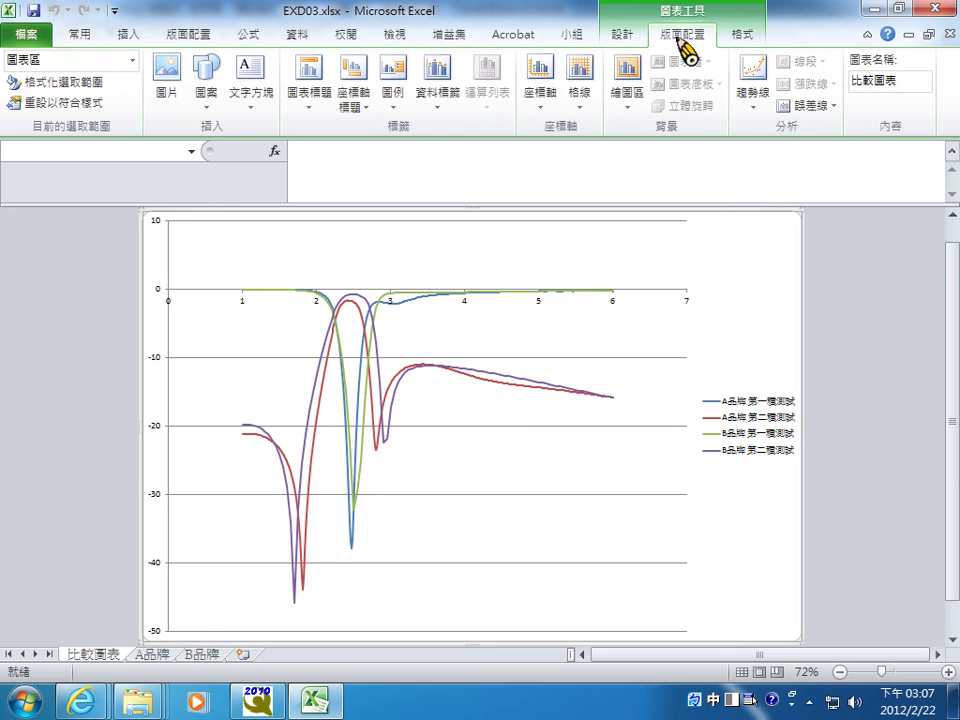
pyautogui.click(314, 108)
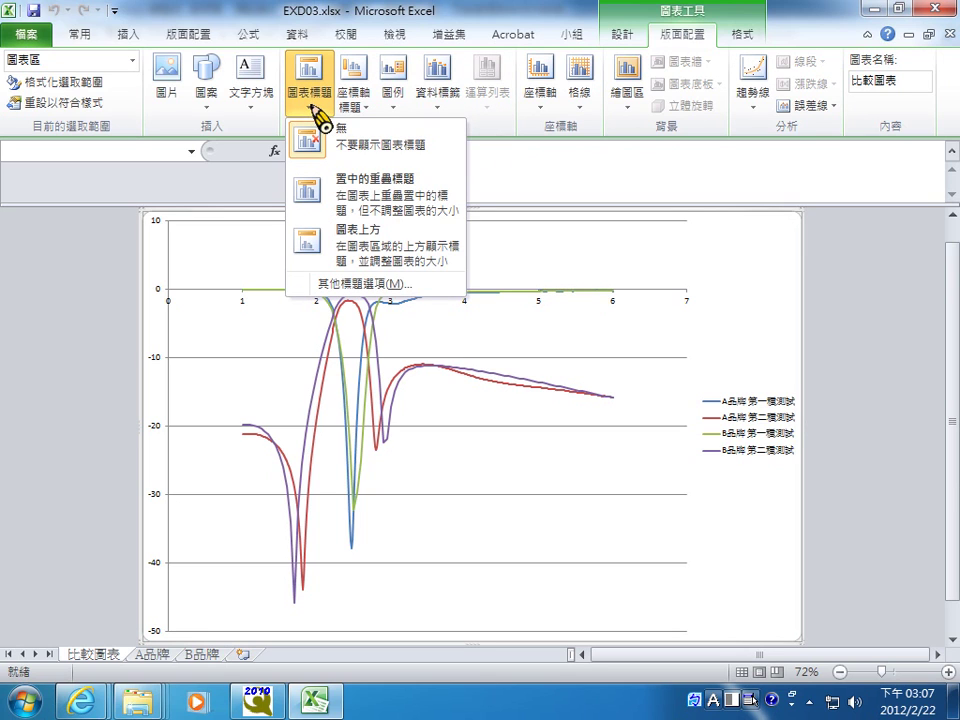
pyautogui.click(356, 250)
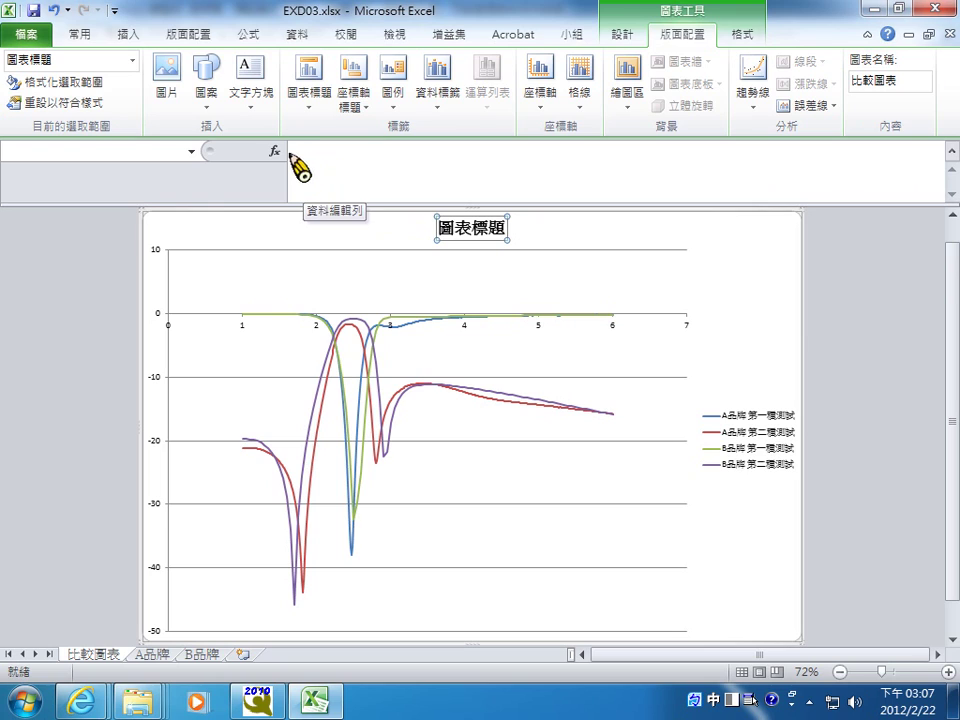
pyautogui.click(313, 156)
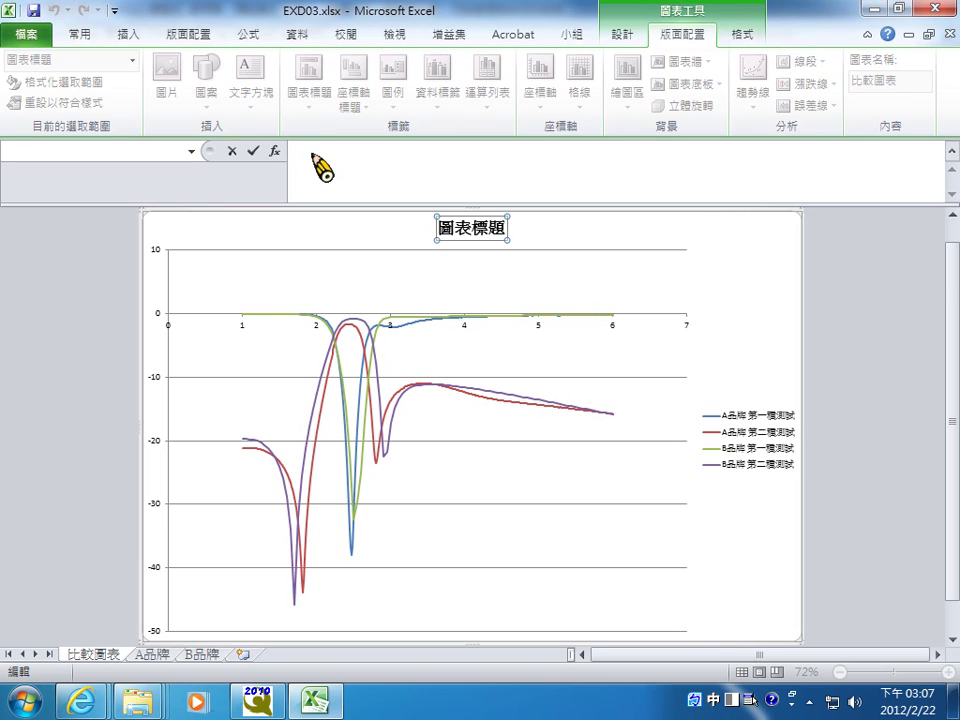
pyautogui.write('A與B品牌')
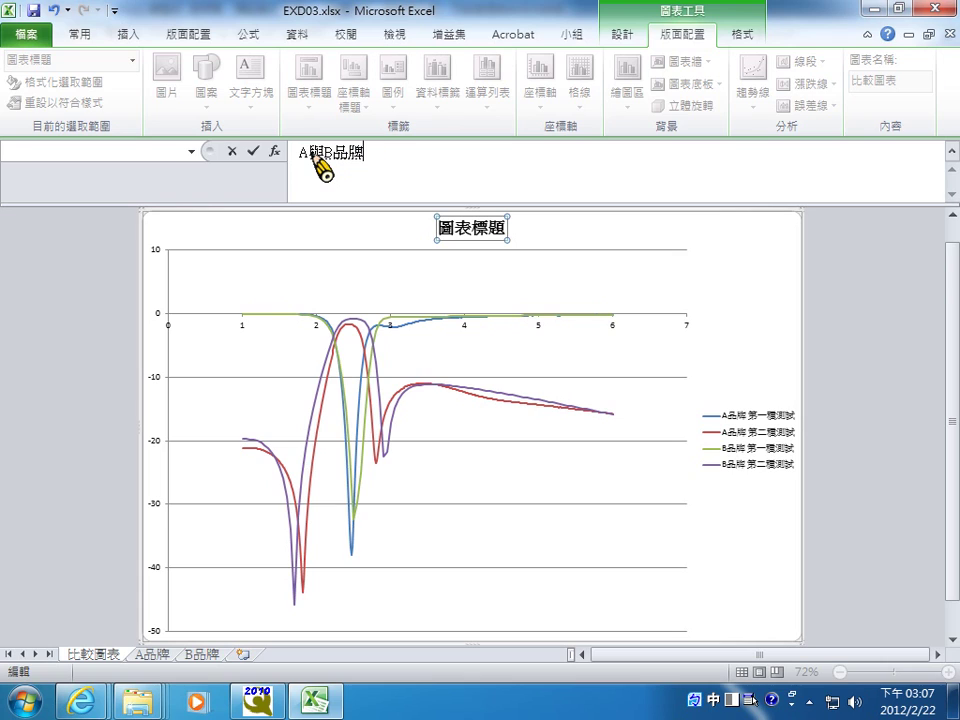
pyautogui.write('直ㄒㄧ行二ㄓㄨㄥ種儀器')
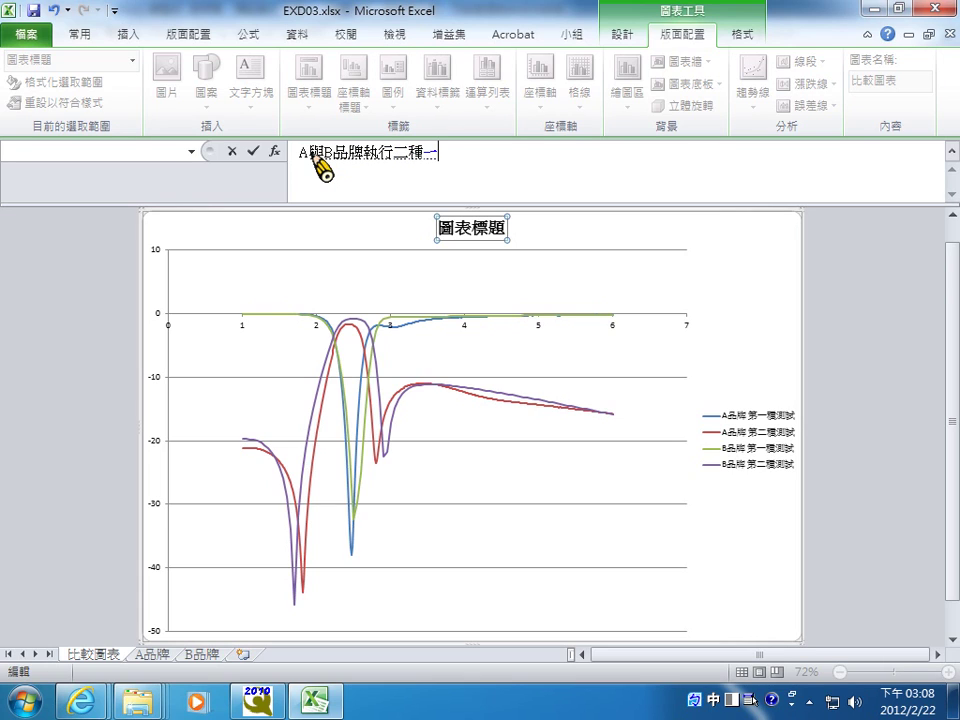
pyautogui.write('測試')
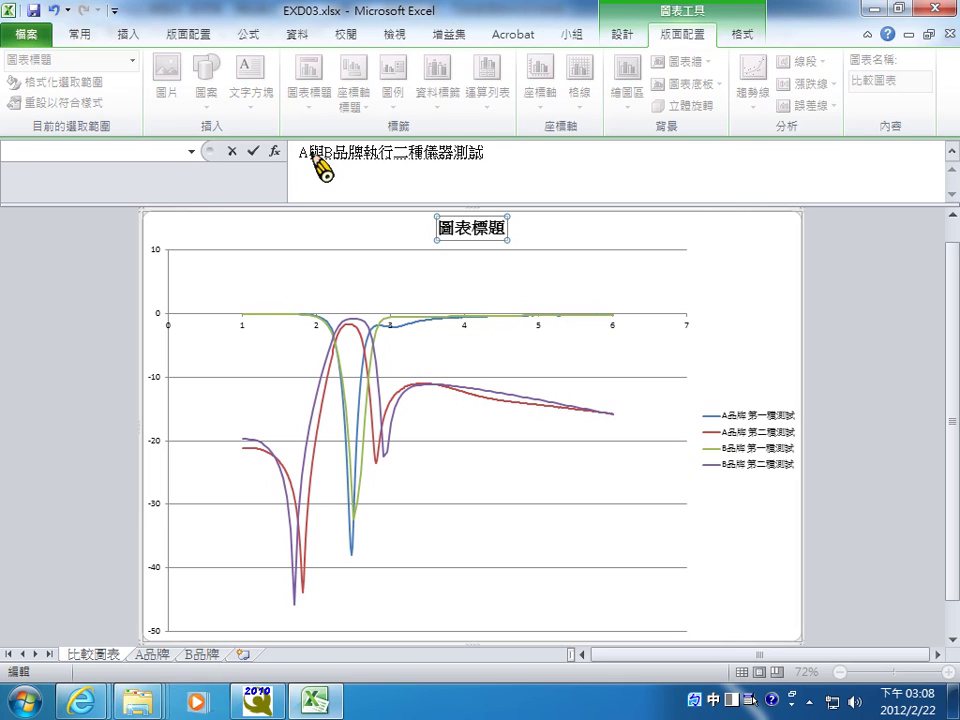
pyautogui.write('檢')
pyautogui.write('測')
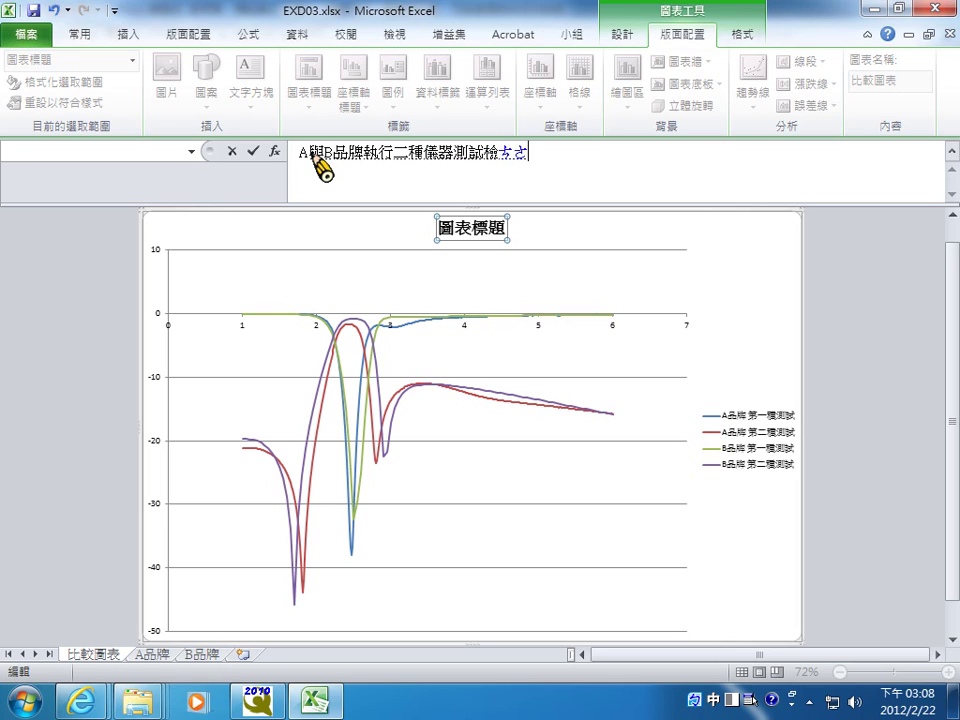